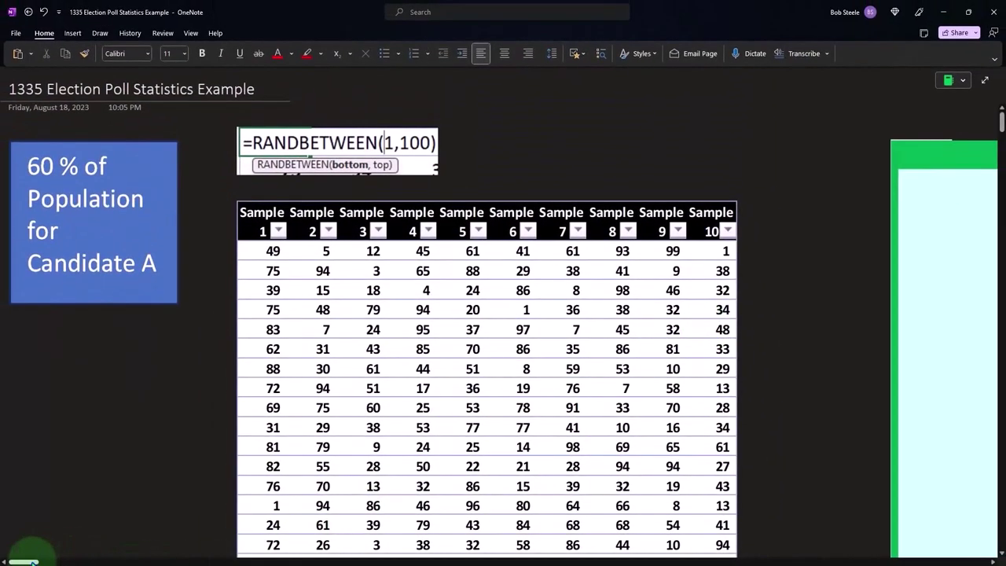
Step: Lower the upper edge of the green cover on the second sample table to expose the Sample 1 to 10 headers
drag(32, 561, 55, 560)
click(278, 274)
drag(409, 141, 410, 183)
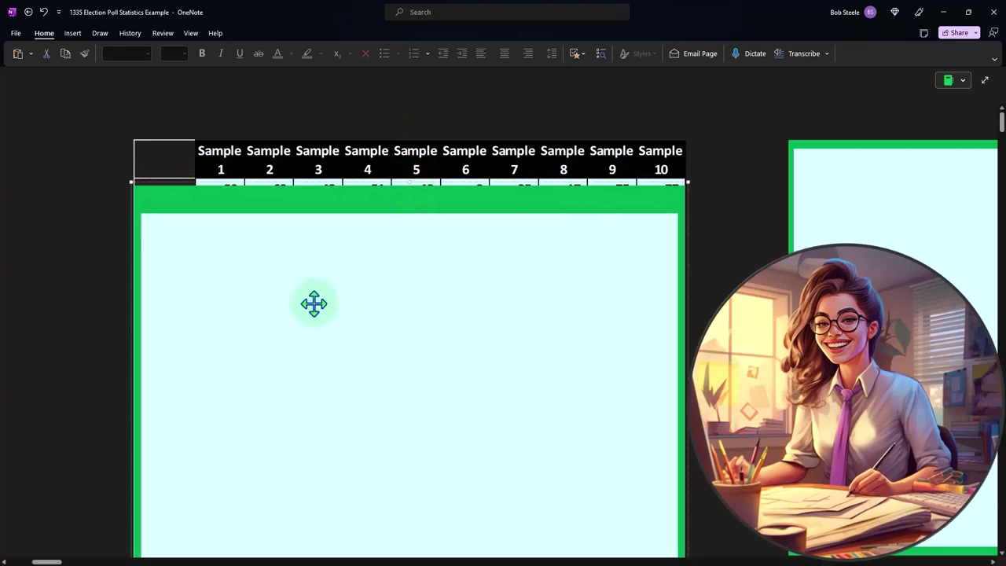
Step: Refer back to the RANDBETWEEN(1,100) sample table, and remove the green cover hiding the second table's data rows
drag(47, 561, 29, 561)
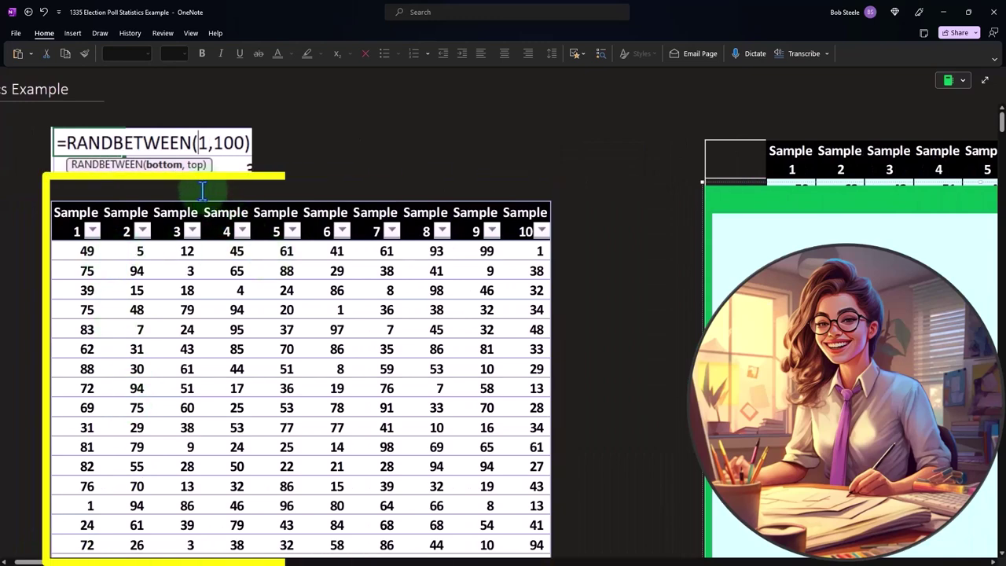
drag(28, 561, 45, 560)
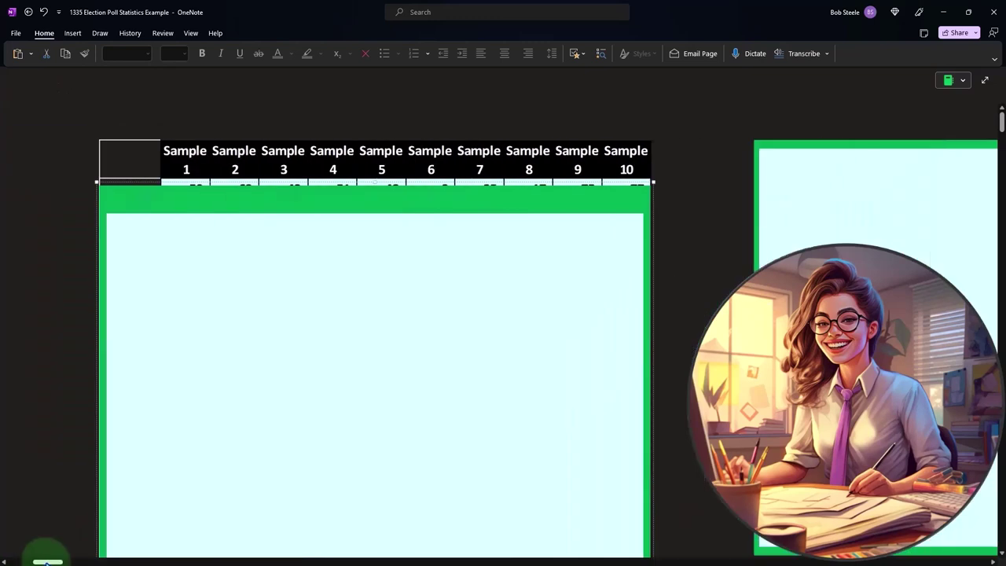
click(309, 299)
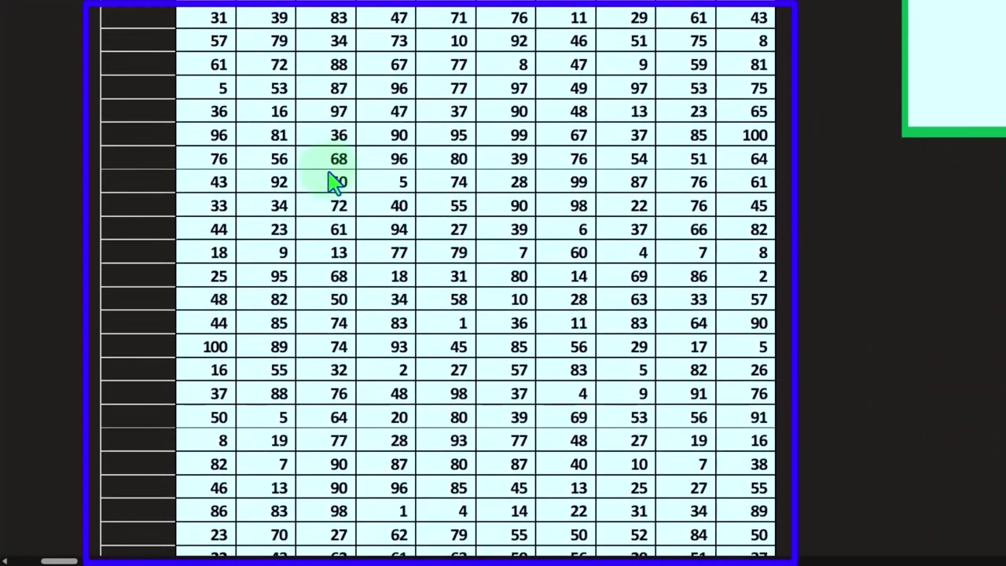
scroll(335, 181, down, 10)
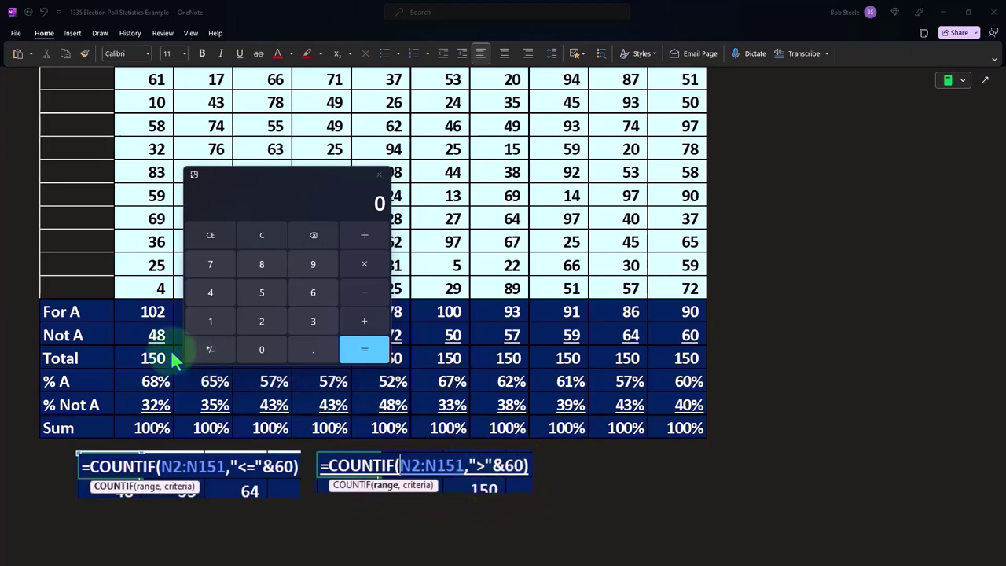
Step: Place the calculator beside the Sample 1 summary figures and divide 102 by 150 to check the % A value
drag(255, 176, 173, 381)
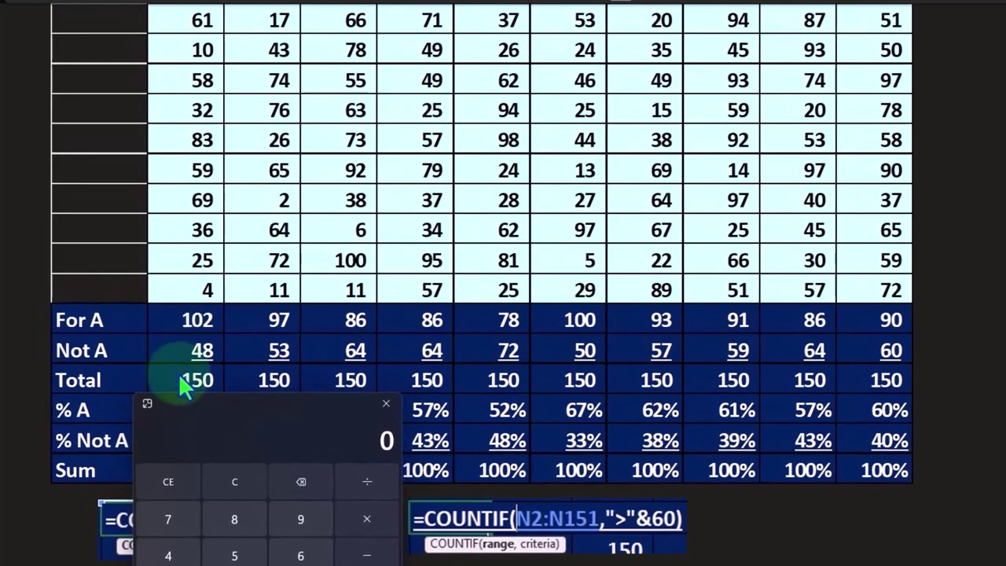
drag(196, 407, 285, 270)
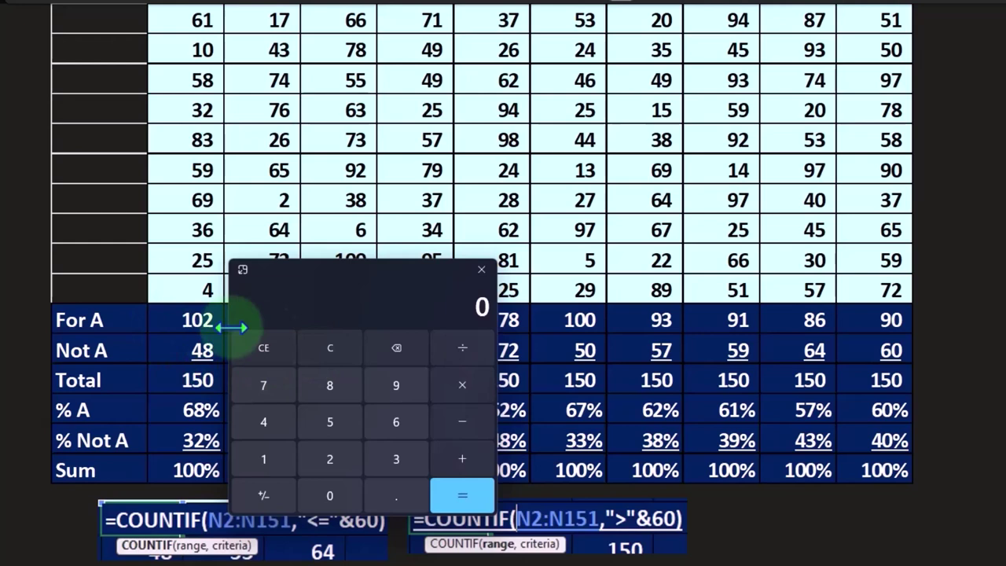
text(102)
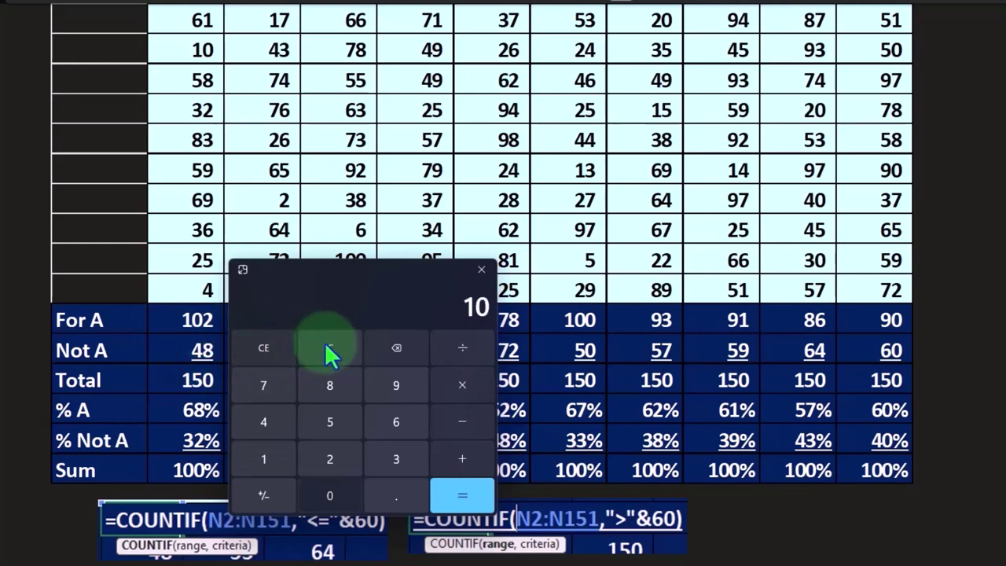
text(/150)
key(Return)
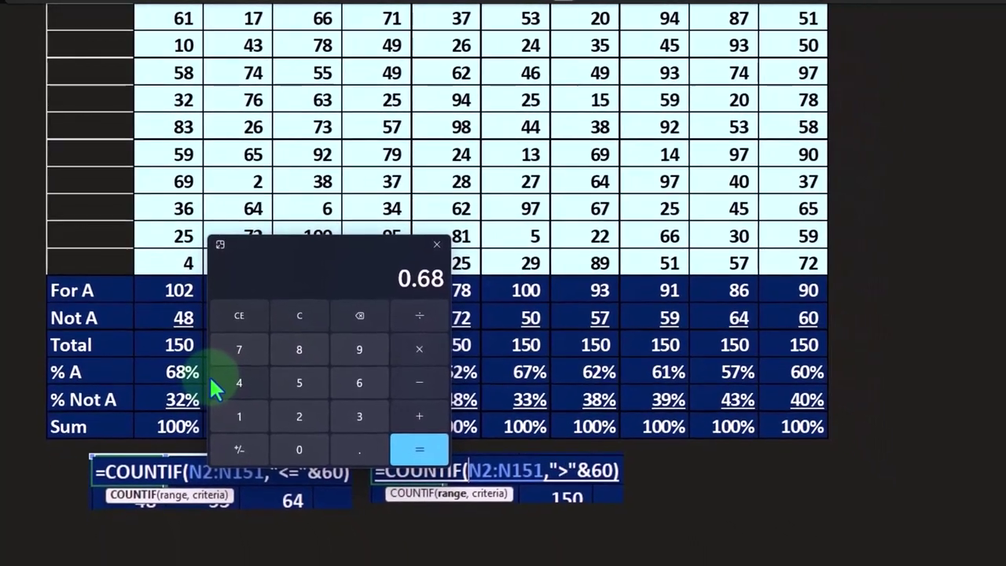
Step: Clear the calculator and divide 48 by 150 to check Sample 1's % Not A value
click(305, 314)
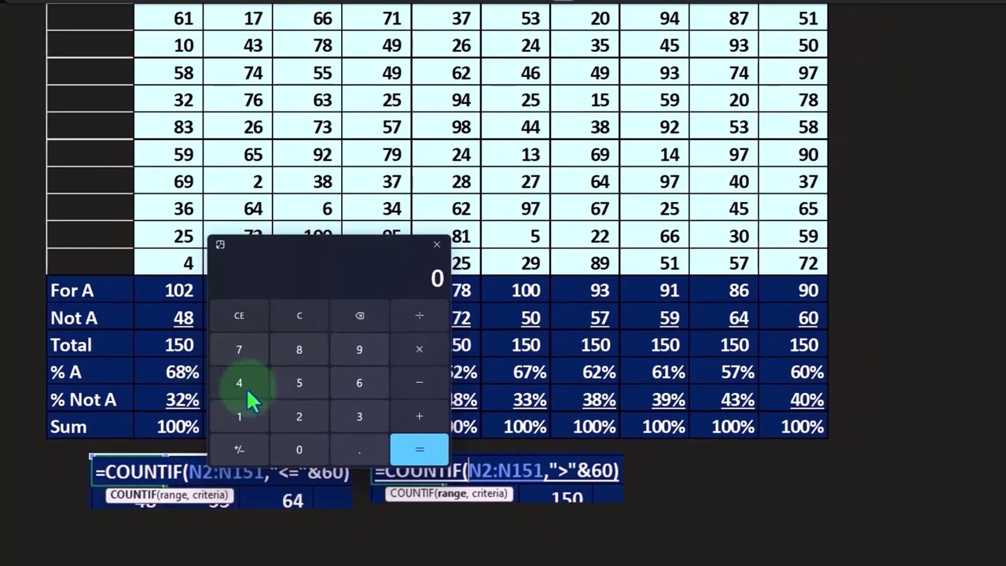
text(48)
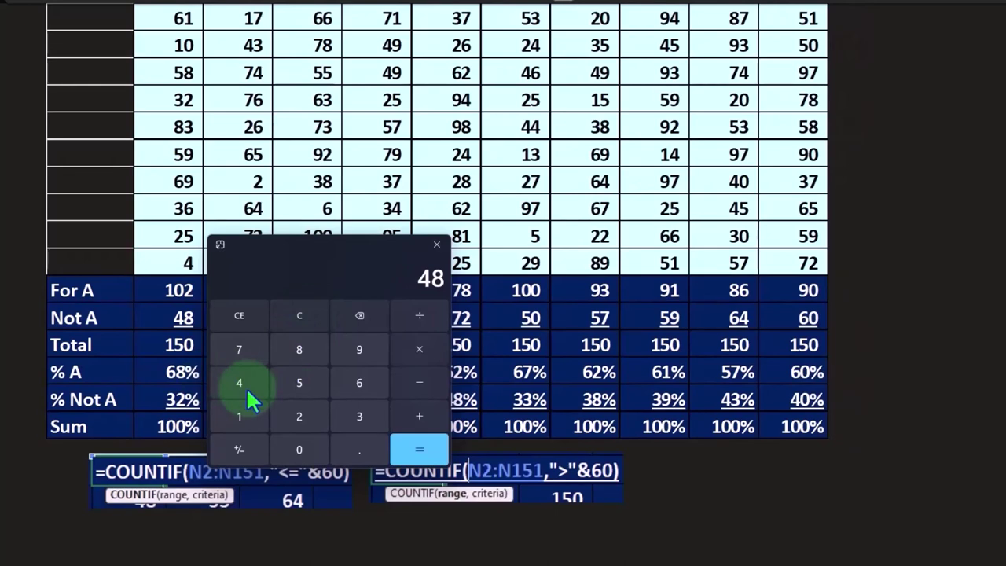
text(/150)
key(Return)
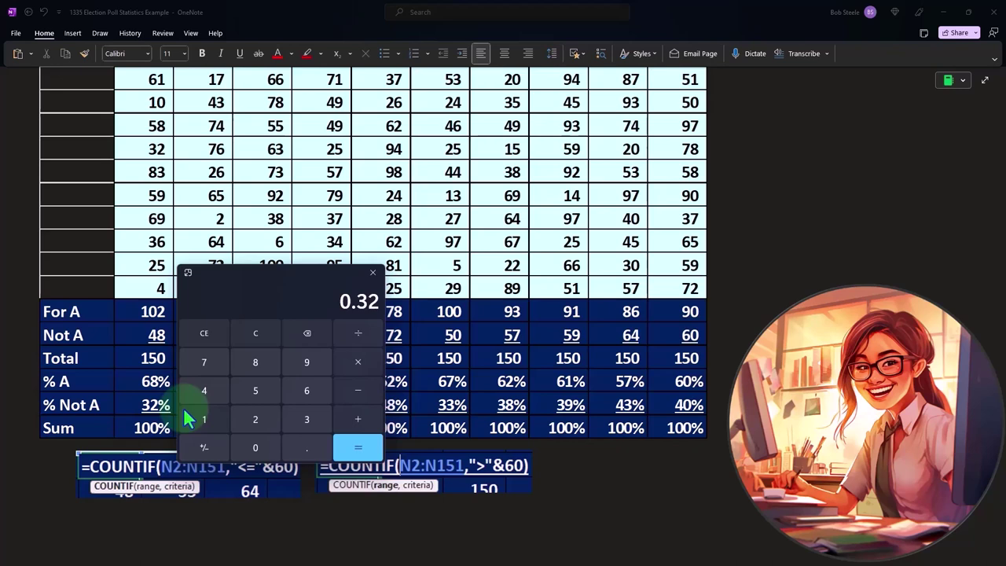
Step: Move the calculator progressively off the summary rows to examine the percentages of the remaining samples
drag(242, 278, 301, 285)
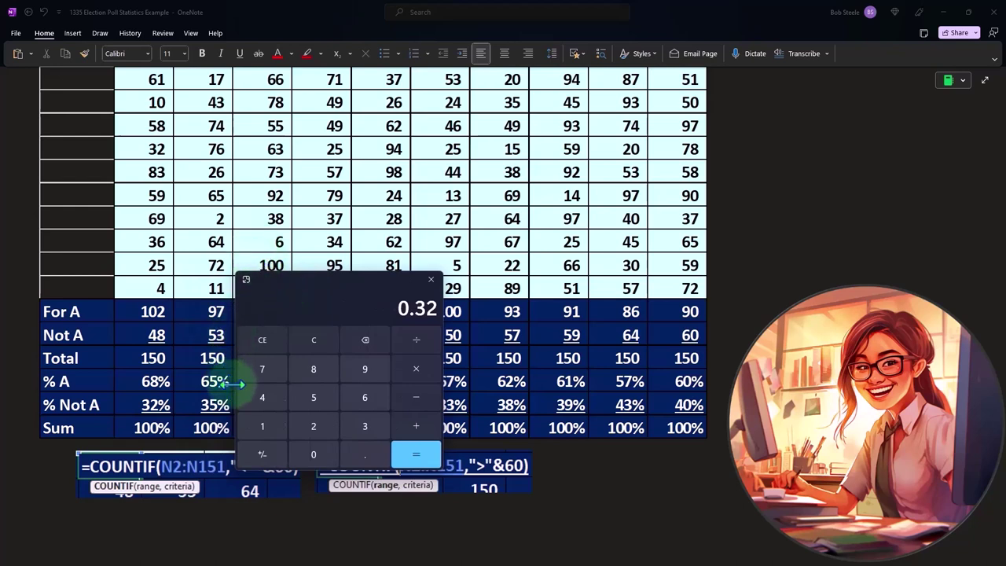
drag(282, 284, 349, 283)
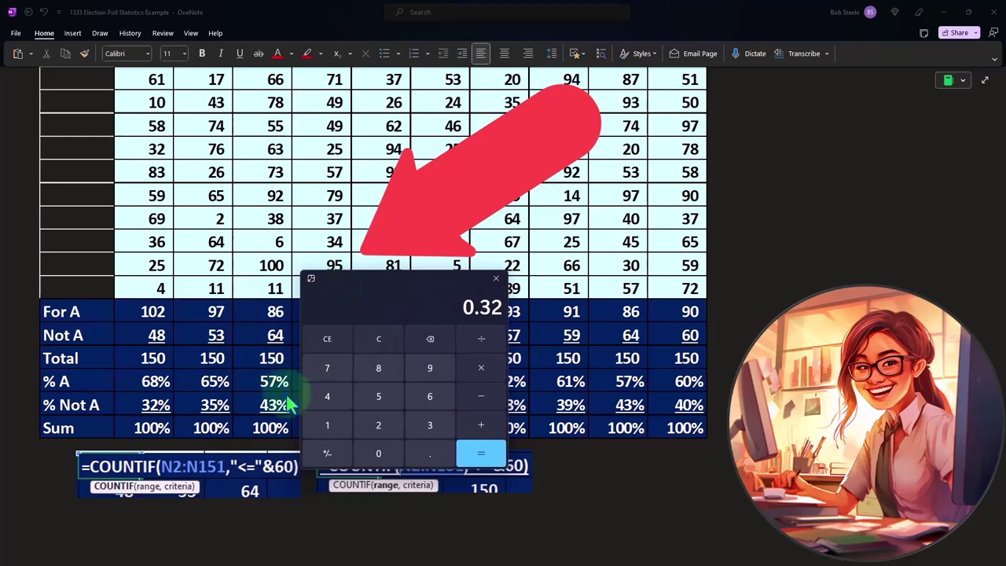
drag(386, 288, 542, 285)
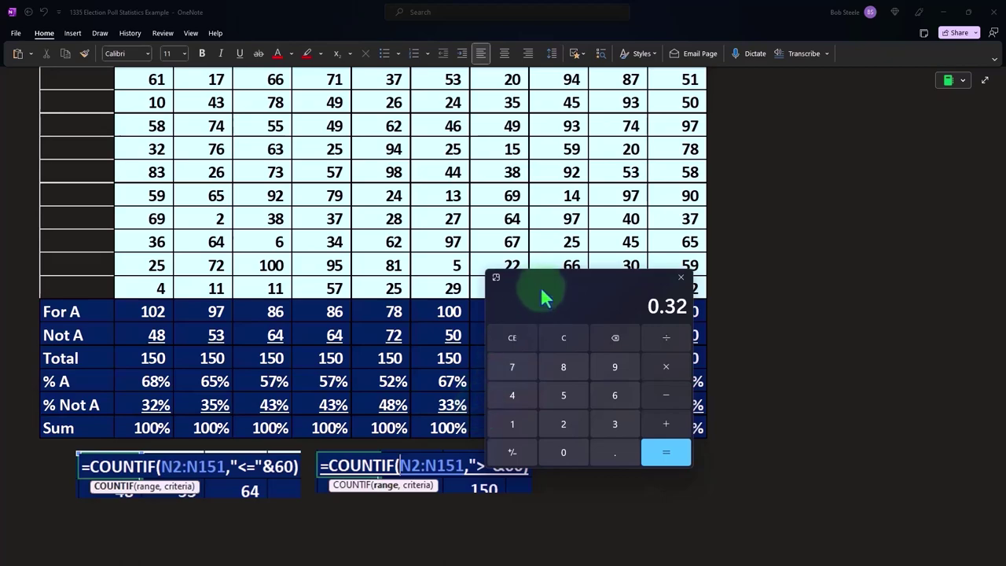
drag(543, 292, 633, 410)
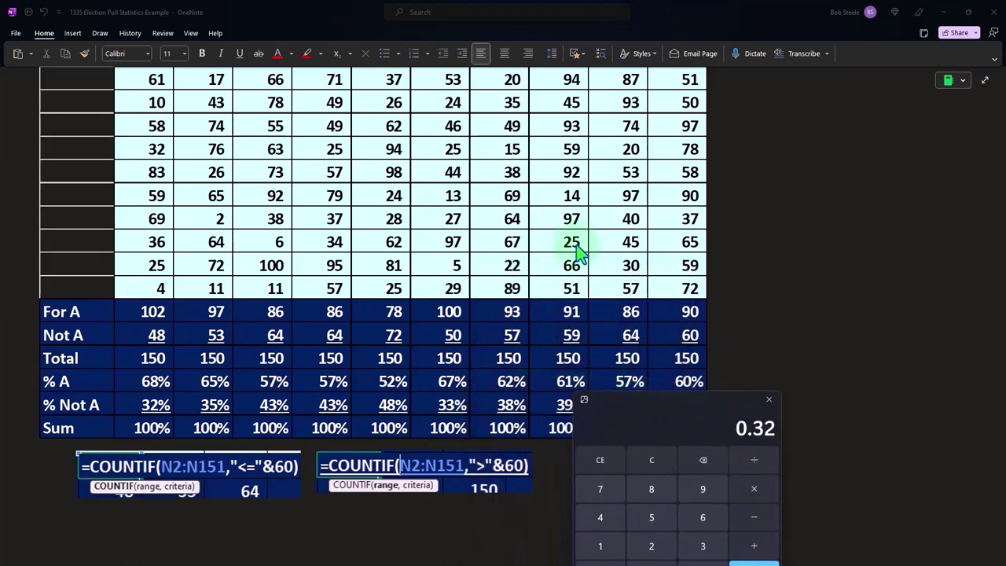
Step: Review the sample data rows and the For A and Not A summary beneath them, and close the calculator
scroll(588, 268, down, 5)
scroll(591, 279, down, 3)
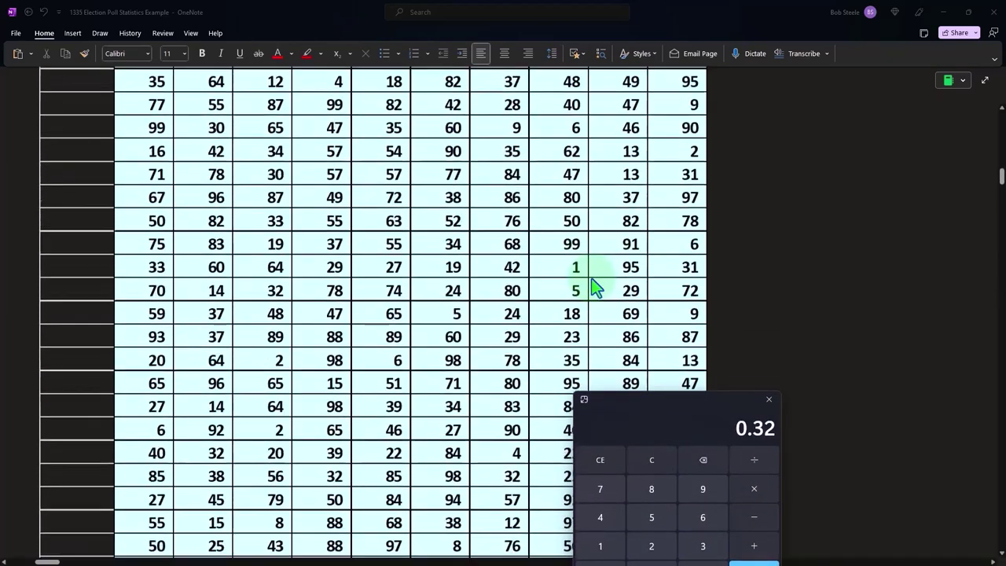
scroll(592, 282, up, 5)
scroll(595, 292, down, 10)
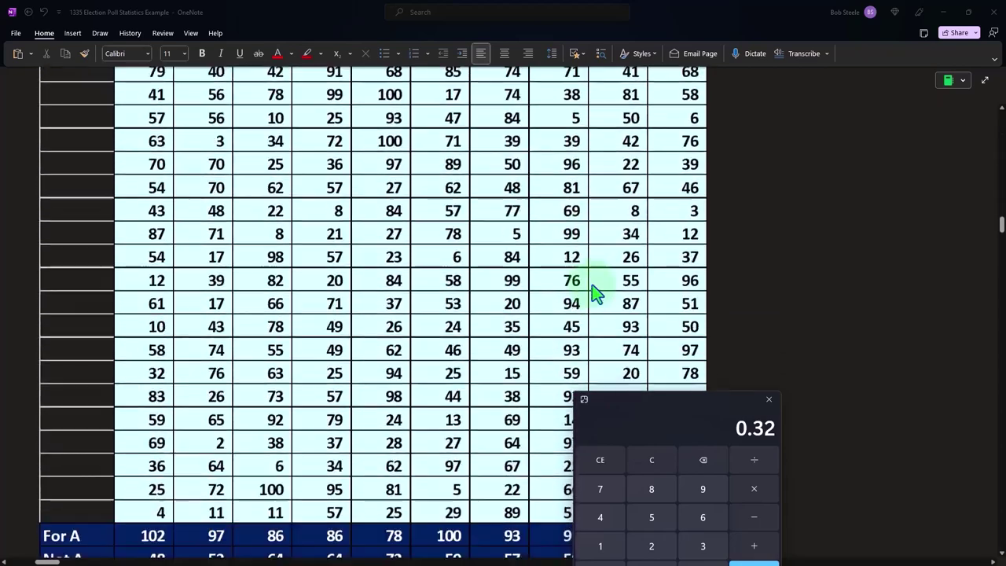
scroll(236, 281, up, 2)
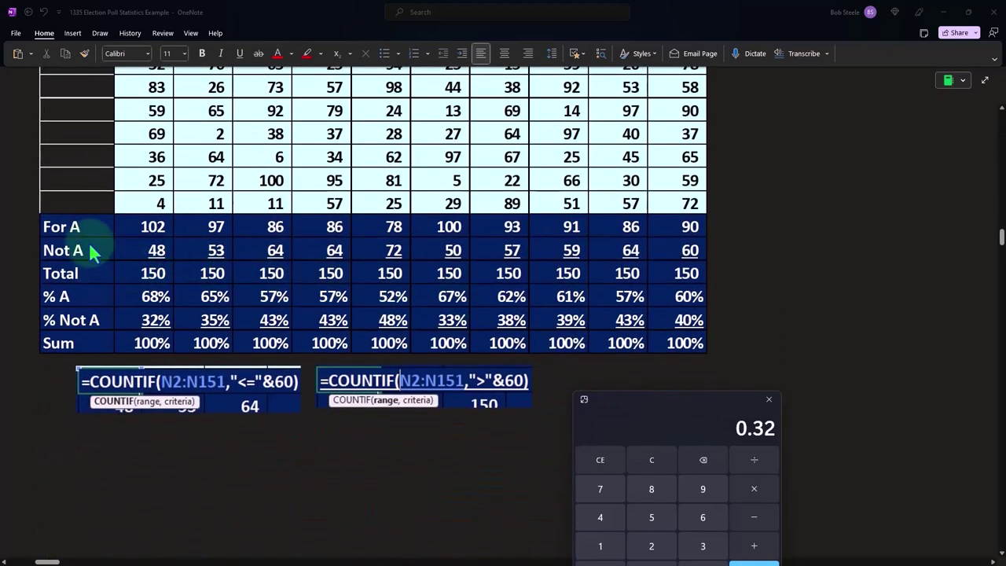
click(82, 283)
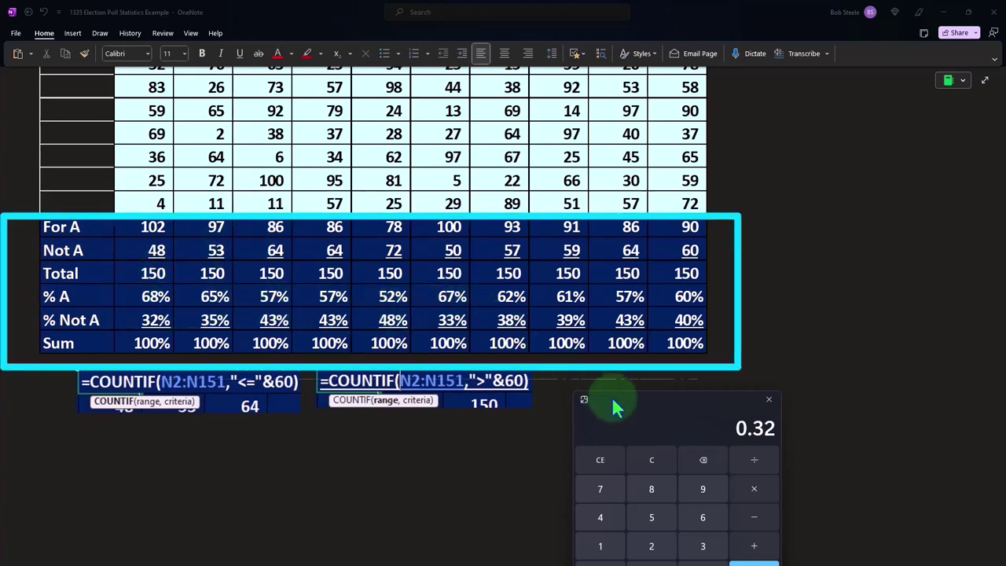
click(769, 399)
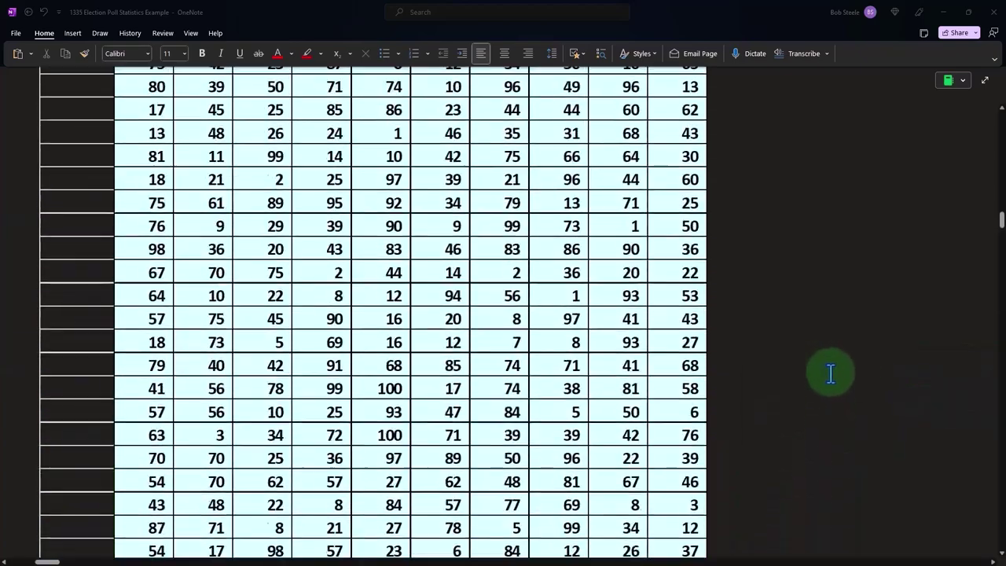
Step: Narrow the green cover on the comparison table to reveal its Sample # and % A columns
scroll(831, 374, up, 20)
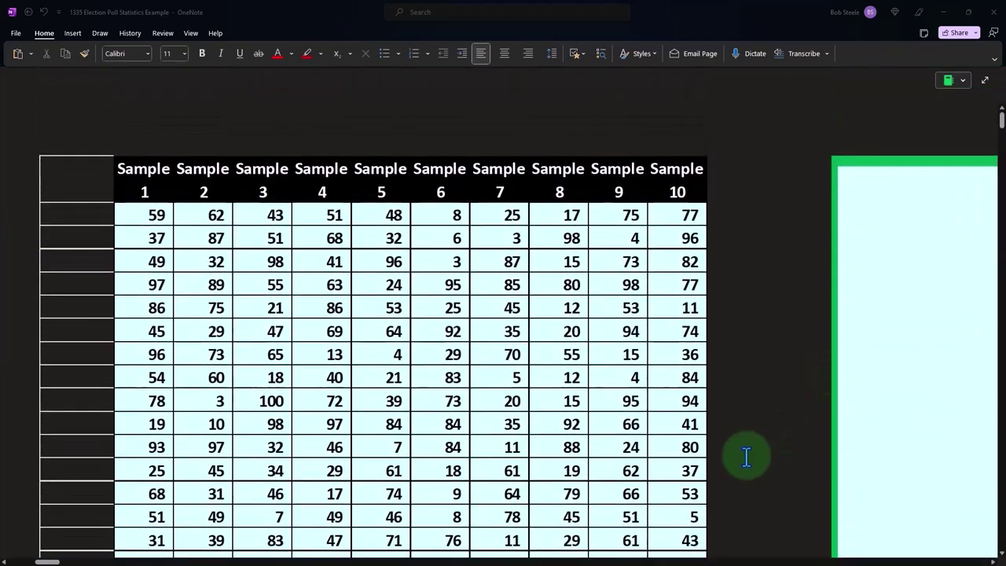
drag(49, 561, 62, 562)
click(291, 289)
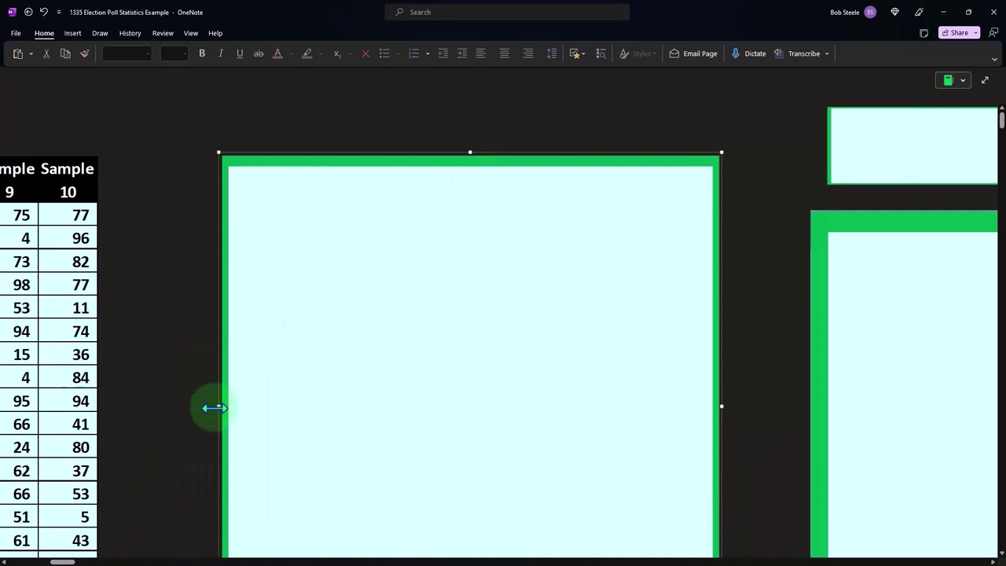
drag(212, 405, 487, 406)
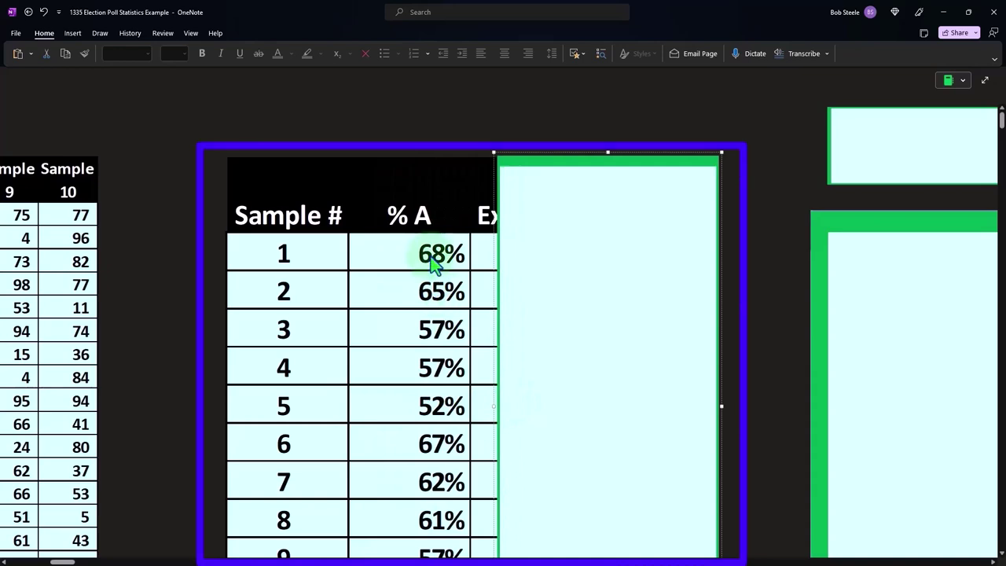
Step: Review the % A values down to the Average row, and narrow the cover further to reveal the Expected column
scroll(245, 271, down, 5)
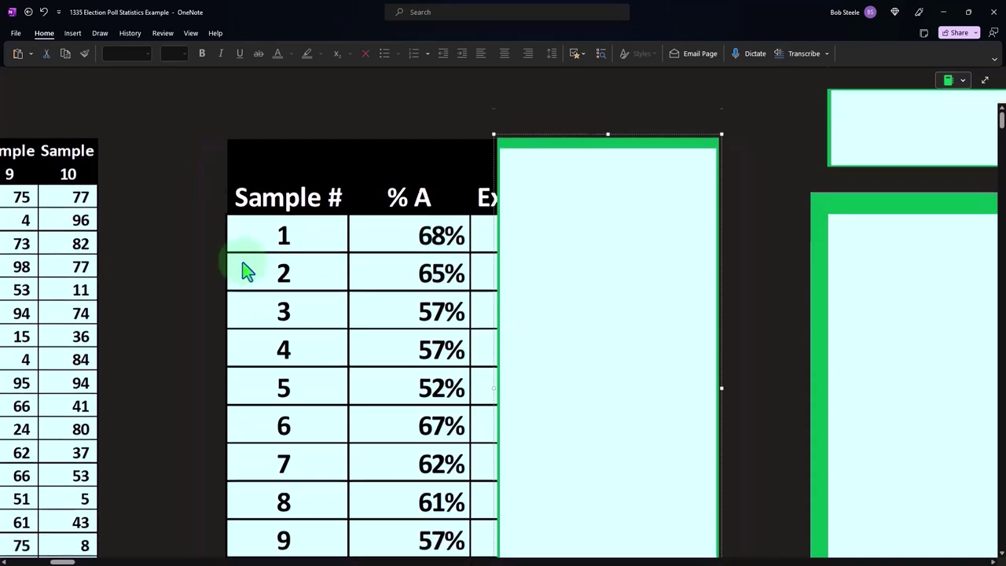
scroll(248, 271, up, 5)
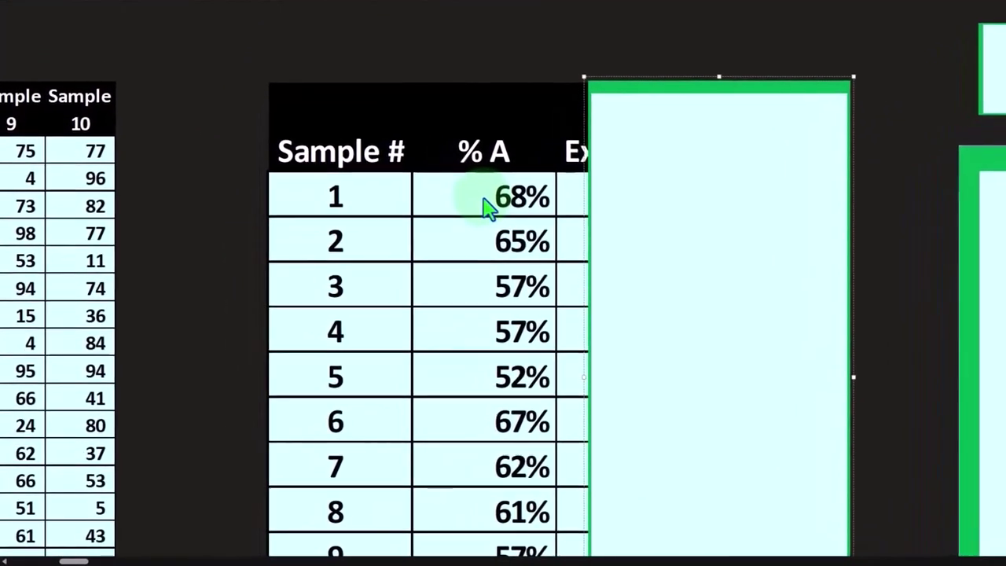
scroll(484, 207, down, 3)
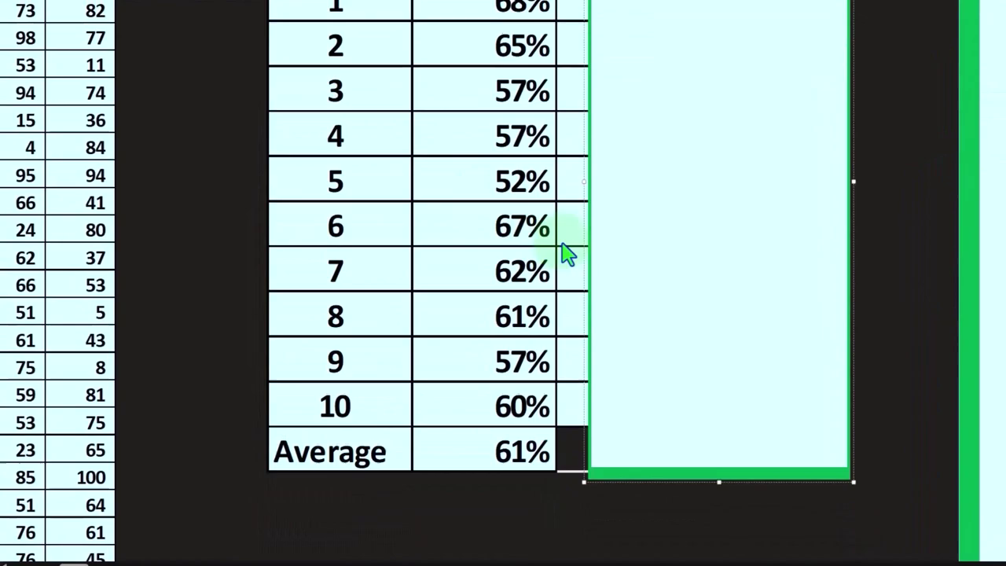
drag(574, 175, 595, 181)
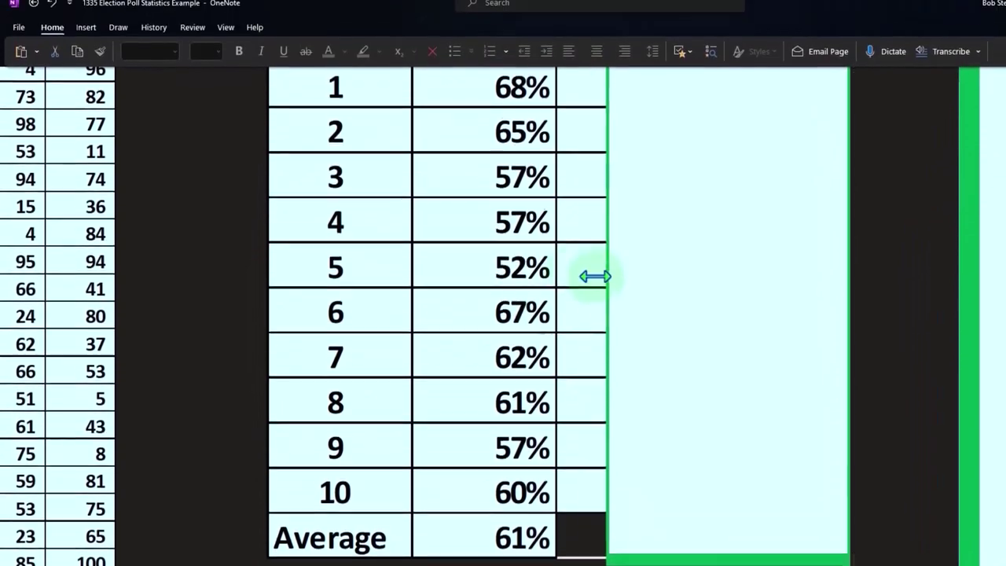
drag(595, 275, 711, 278)
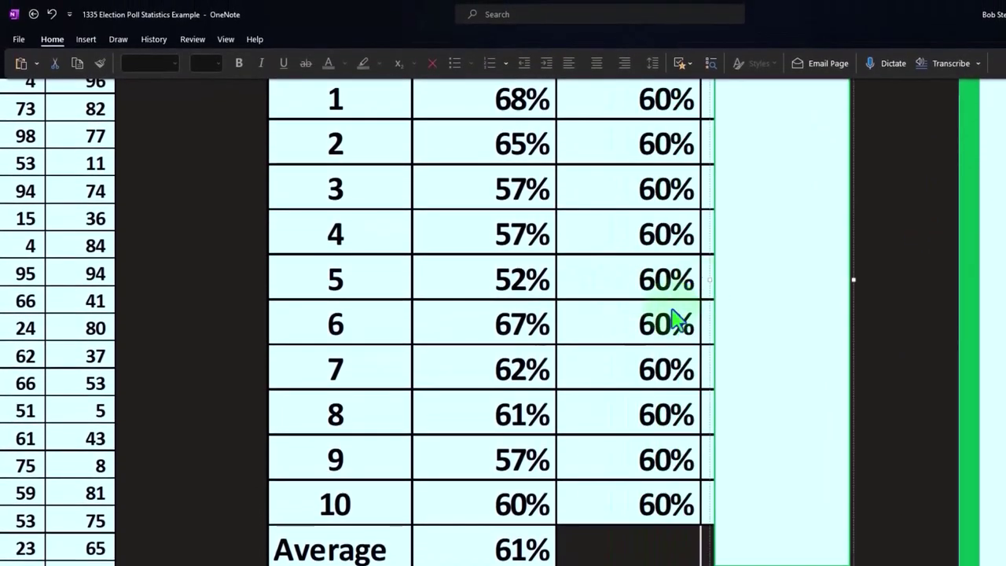
Step: Lower the cover to reveal the Difference values row by row, and delete it from the comparison table
scroll(685, 308, up, 3)
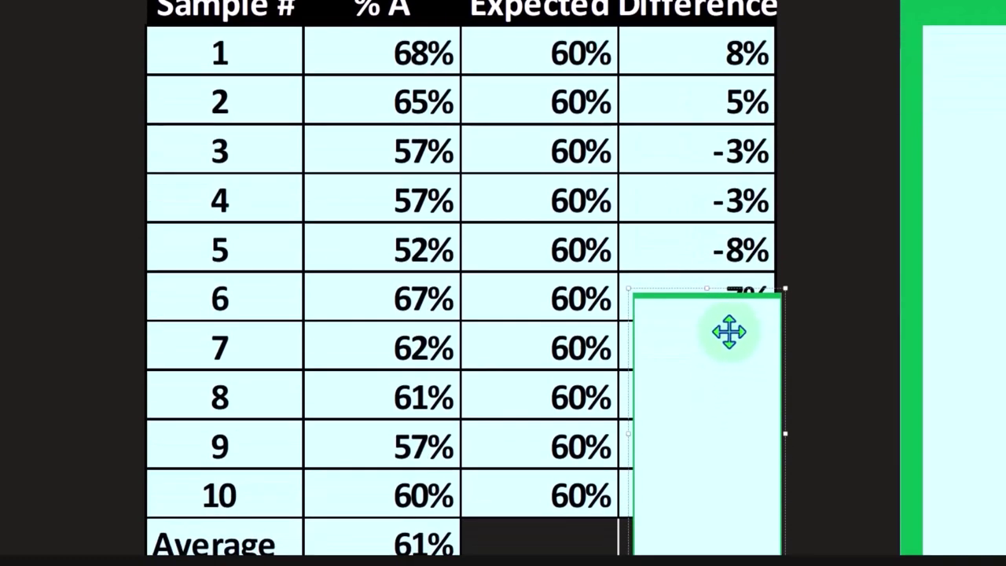
drag(714, 294, 713, 402)
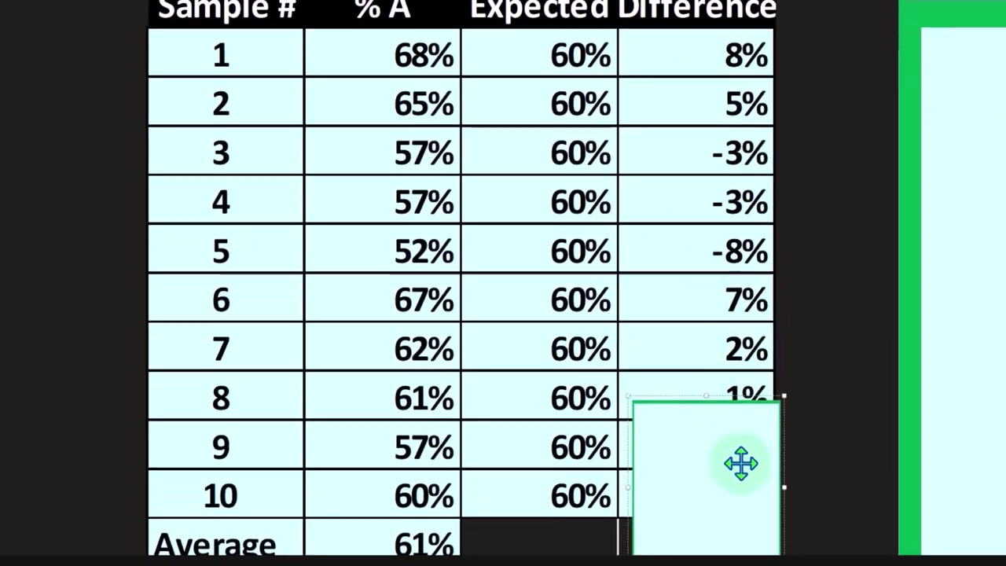
key(Delete)
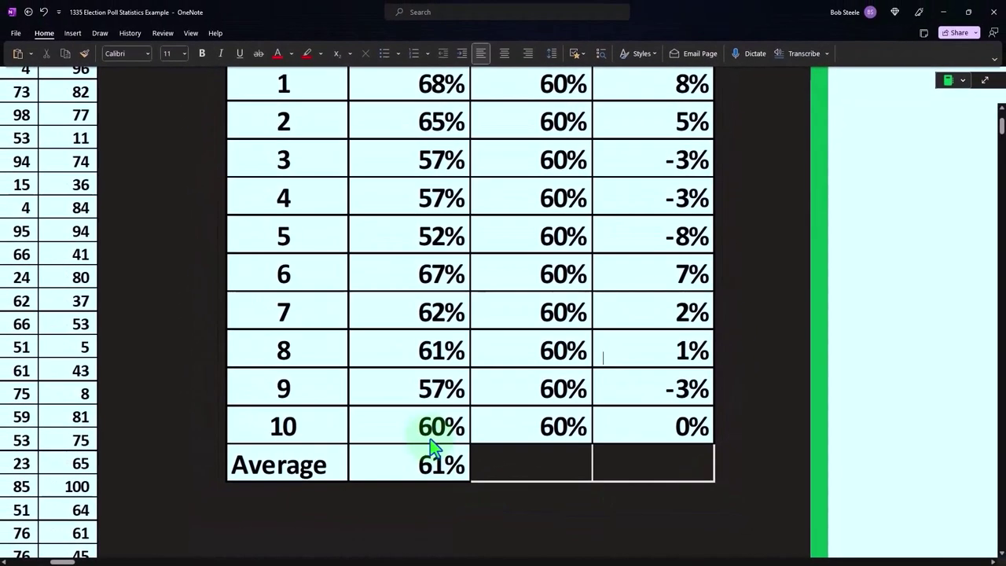
Step: Examine each sample's % A against its expected value and difference, down to the Average row
scroll(430, 439, up, 3)
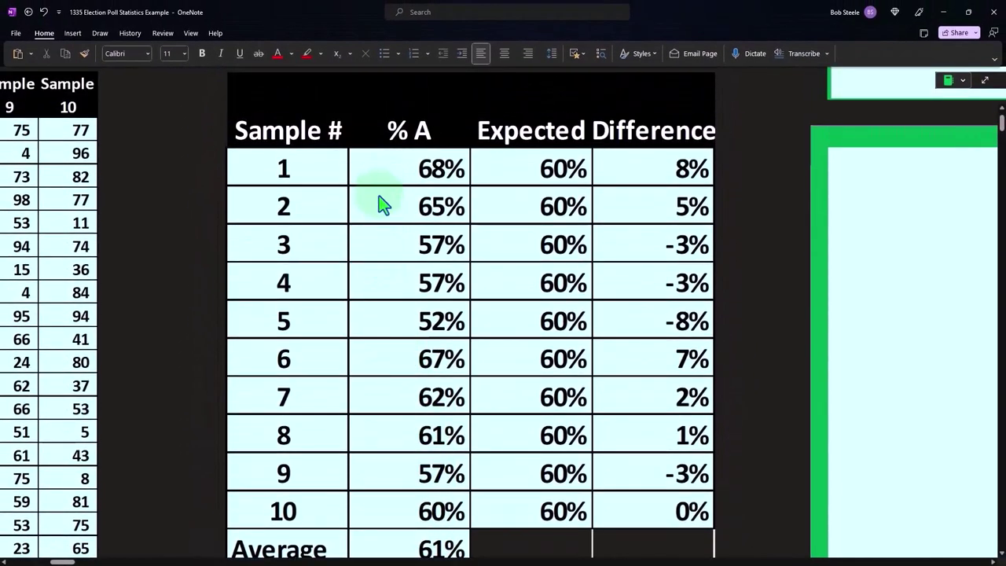
scroll(401, 491, down, 3)
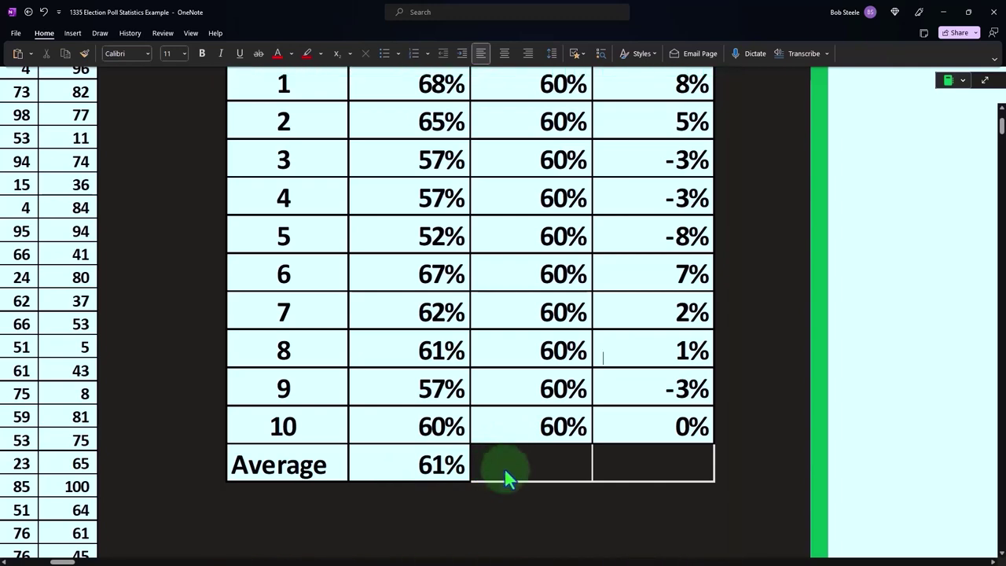
drag(507, 471, 631, 459)
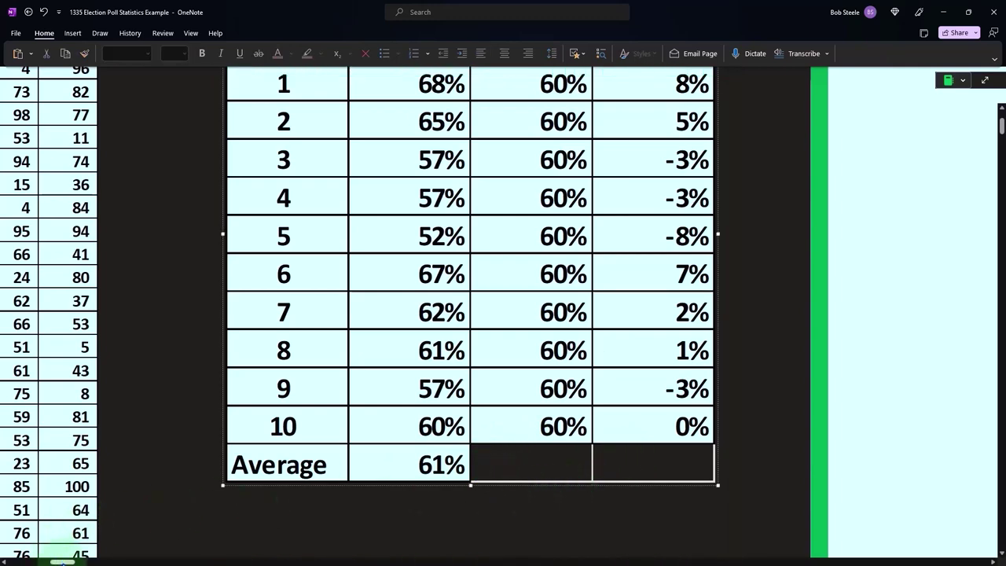
Step: Delete the large green-bordered cover beside the comparison table to reveal the wide table of random sample numbers
drag(63, 561, 79, 561)
scroll(118, 463, up, 2)
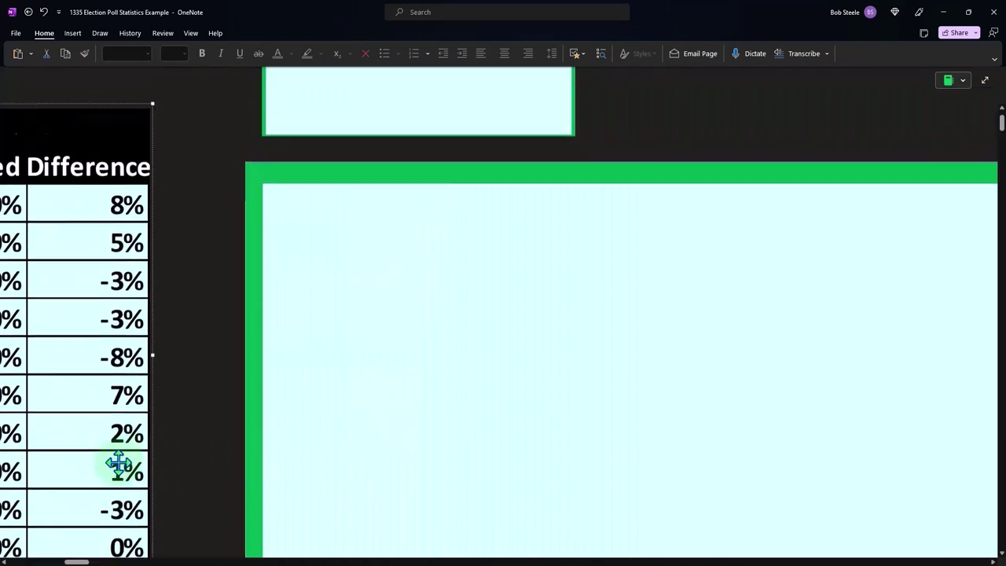
scroll(126, 459, up, 1)
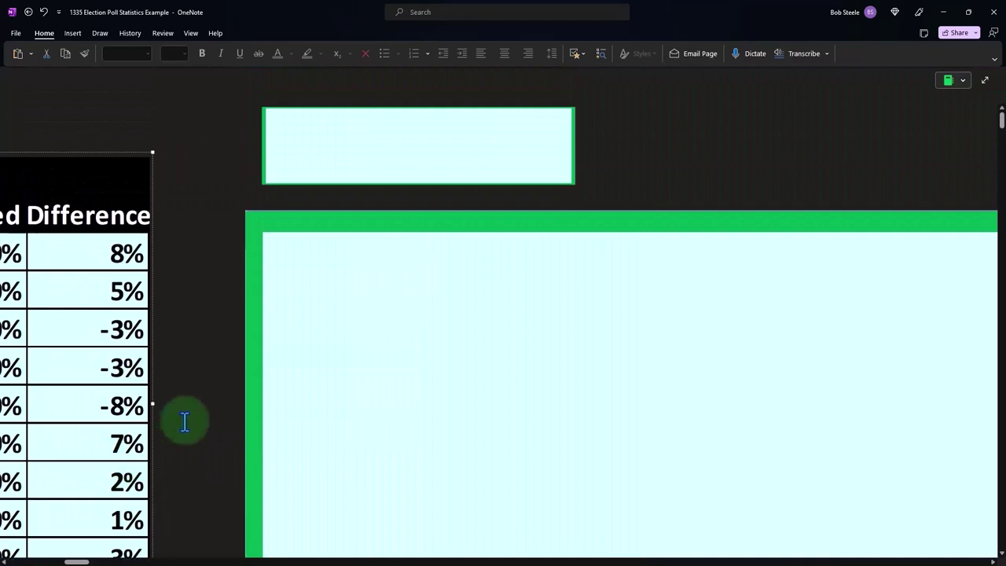
click(298, 317)
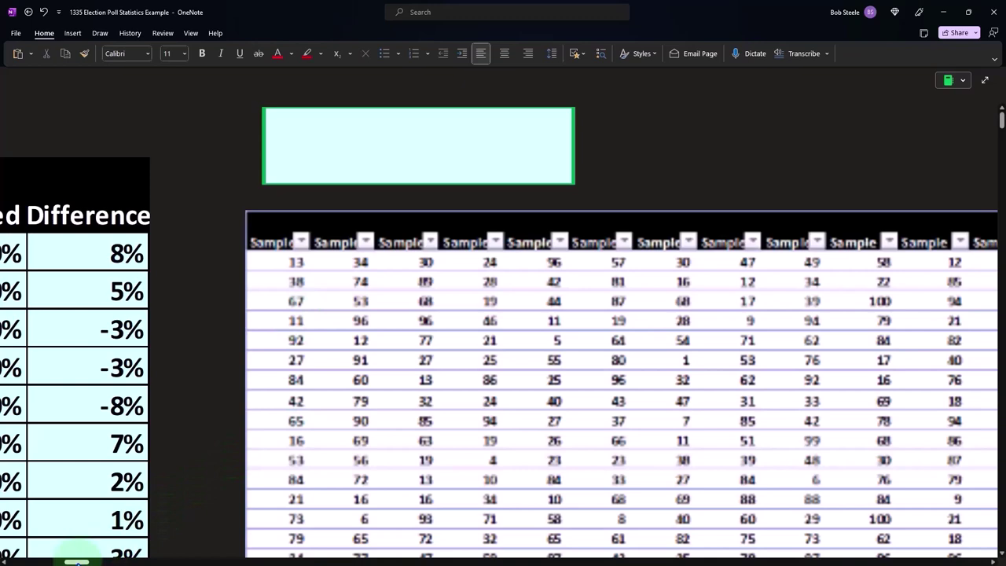
Step: Delete the small green-bordered cover above the wide sample table to reveal the =RANDBETWEEN(1,100) formula
drag(76, 562, 81, 562)
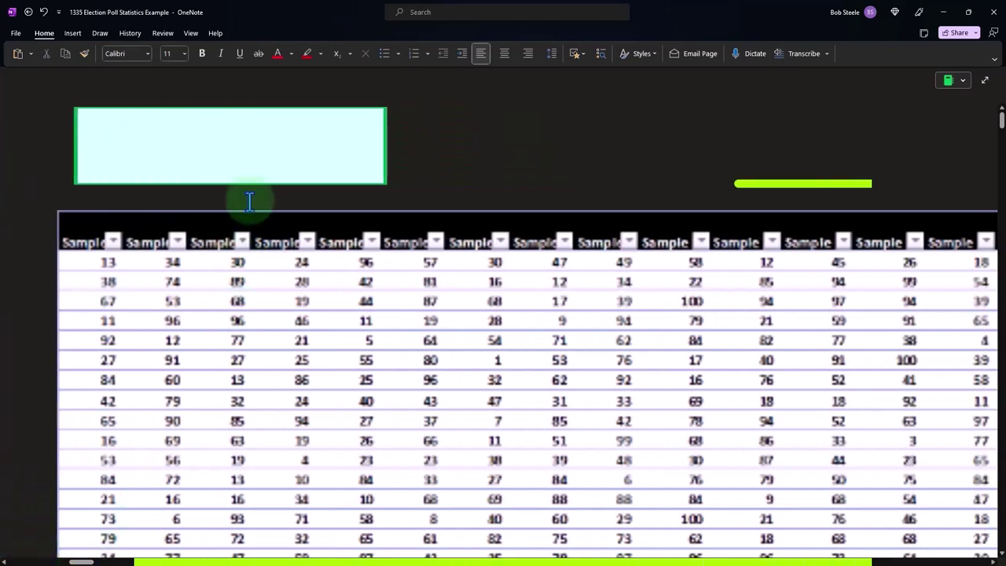
click(244, 158)
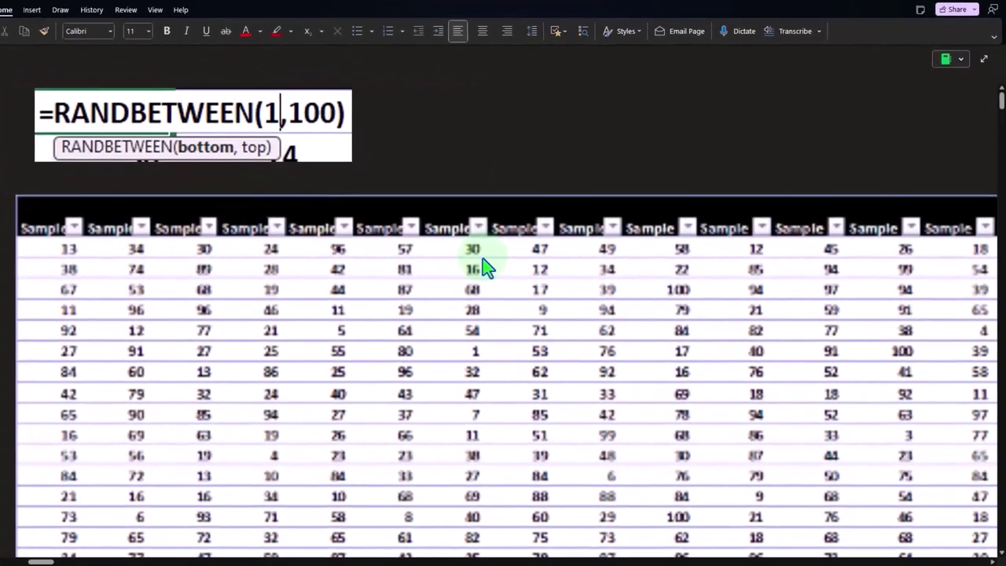
scroll(477, 264, down, 1)
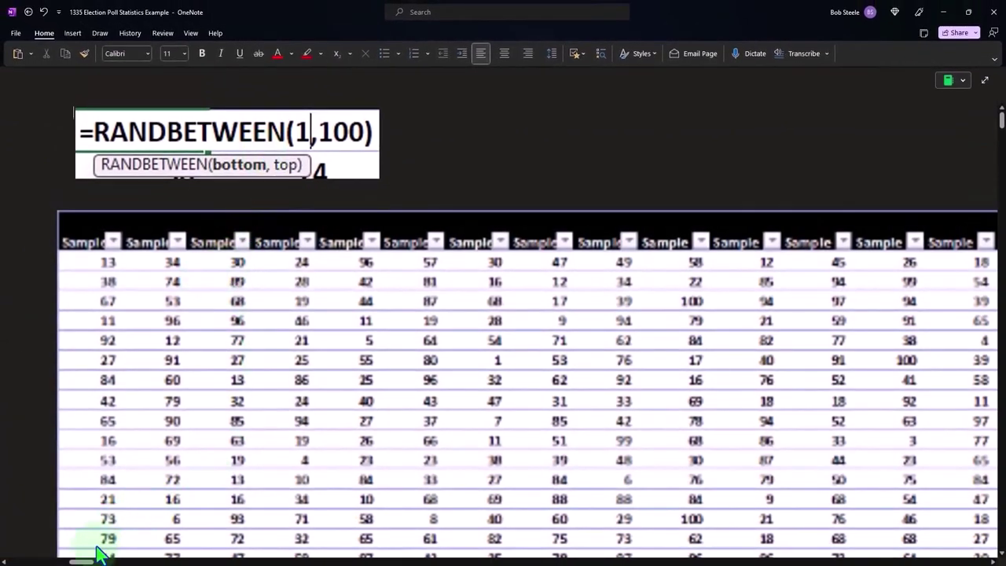
Step: Delete the cover beyond the far end of the wide sample table to reveal the second sample table, and review its rows
drag(84, 561, 904, 547)
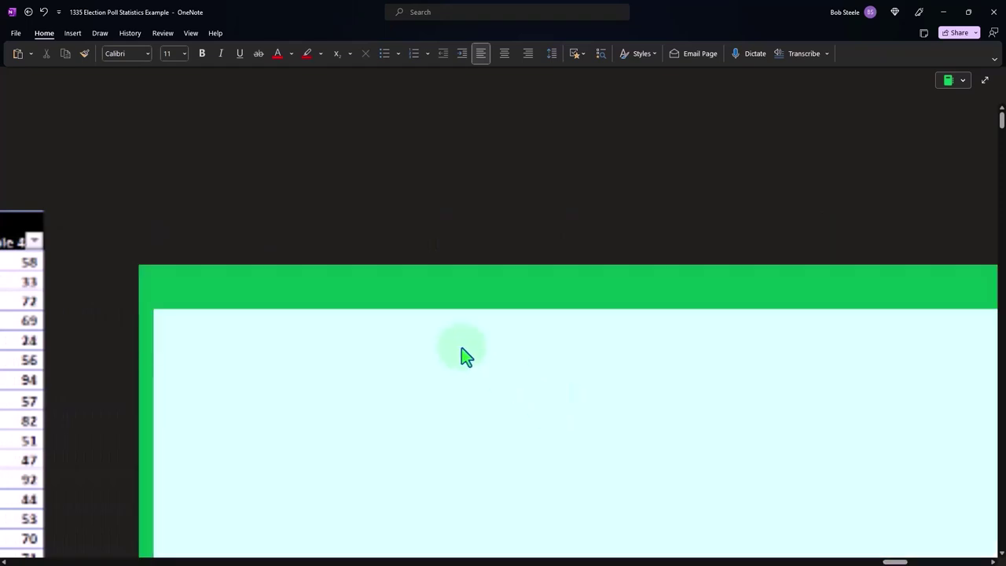
click(433, 364)
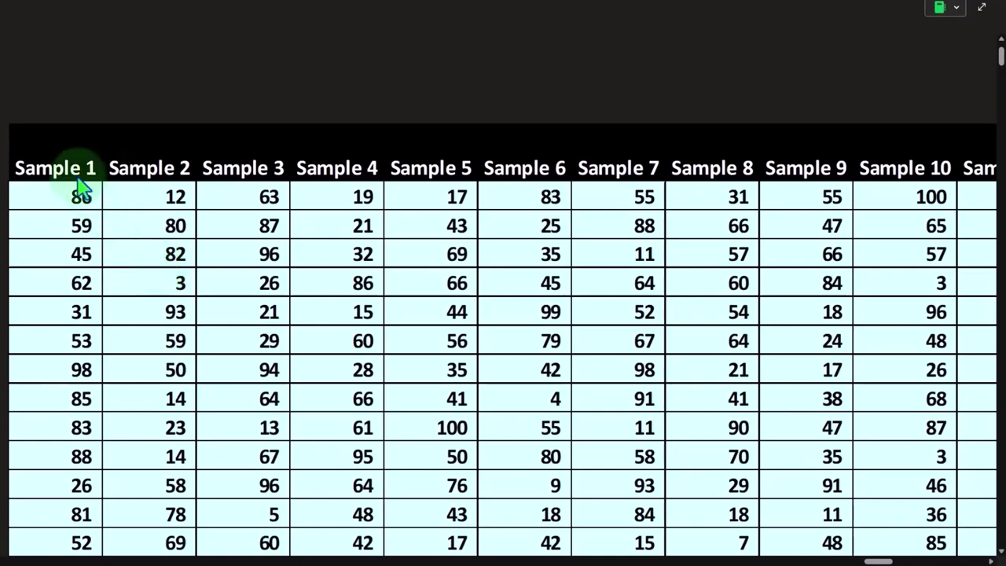
scroll(393, 197, down, 5)
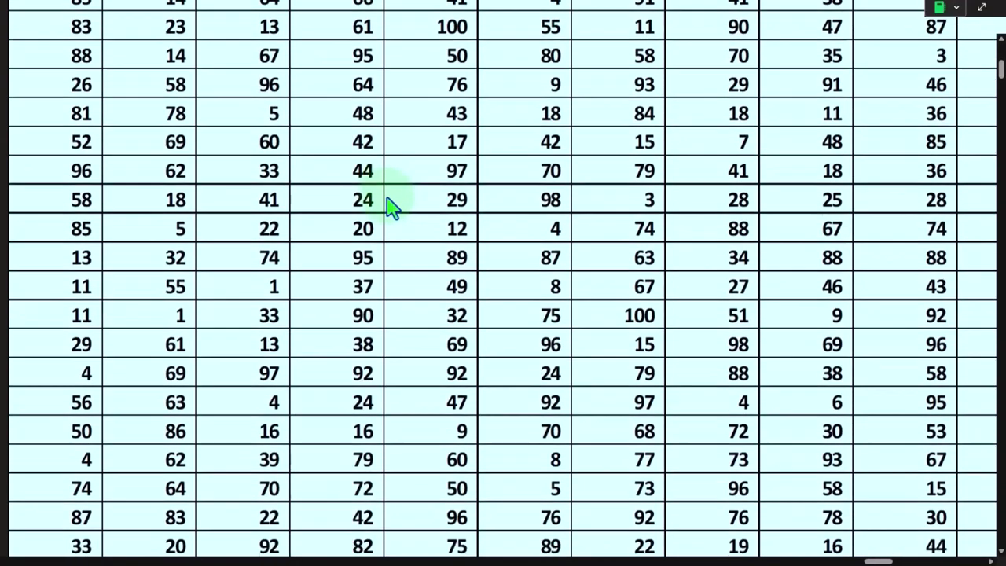